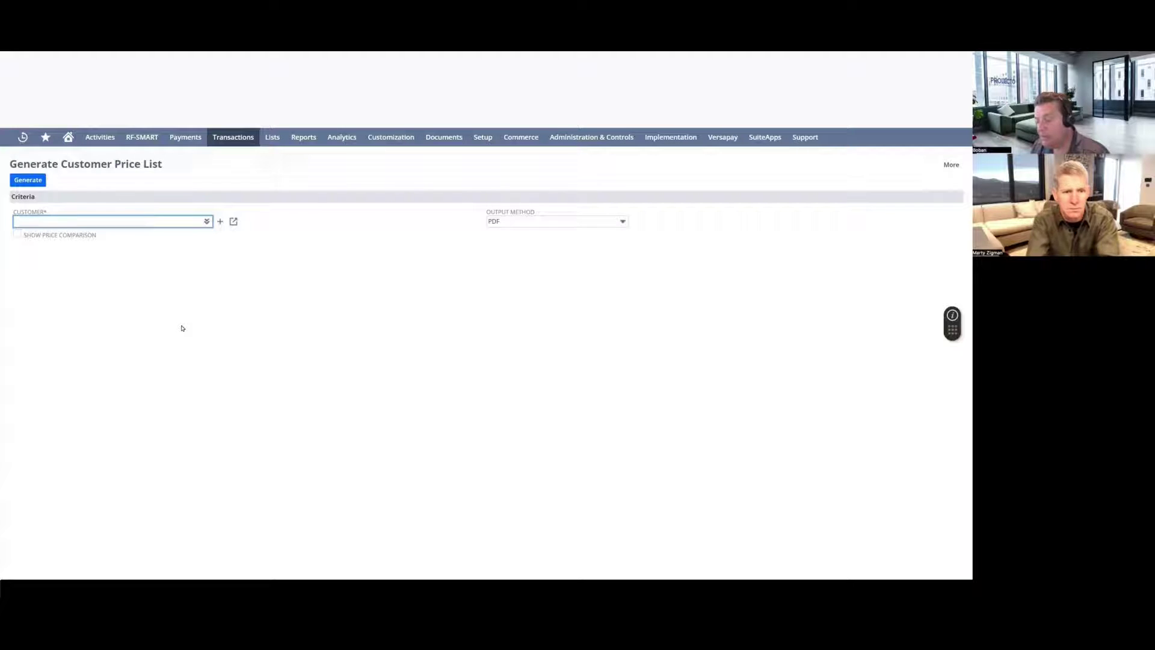
Generate the customer price list for East Texas Orthodontics with PDF as the output method.
{"action": "type", "text": "east tex"}
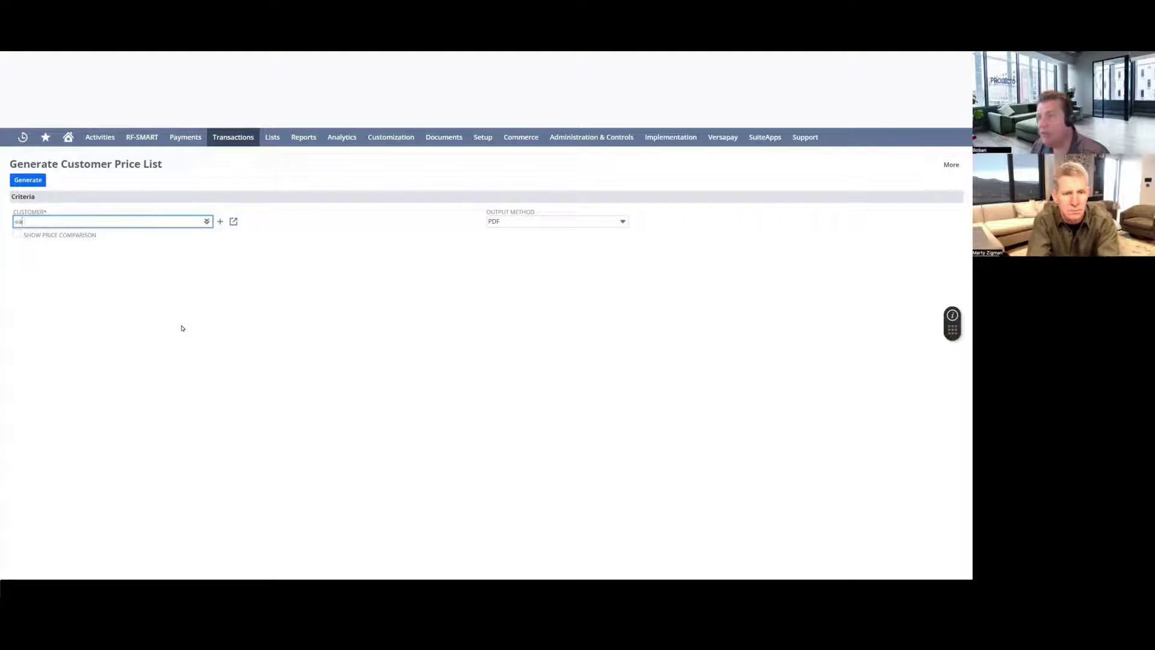
{"action": "left_click", "coordinate": [132, 235]}
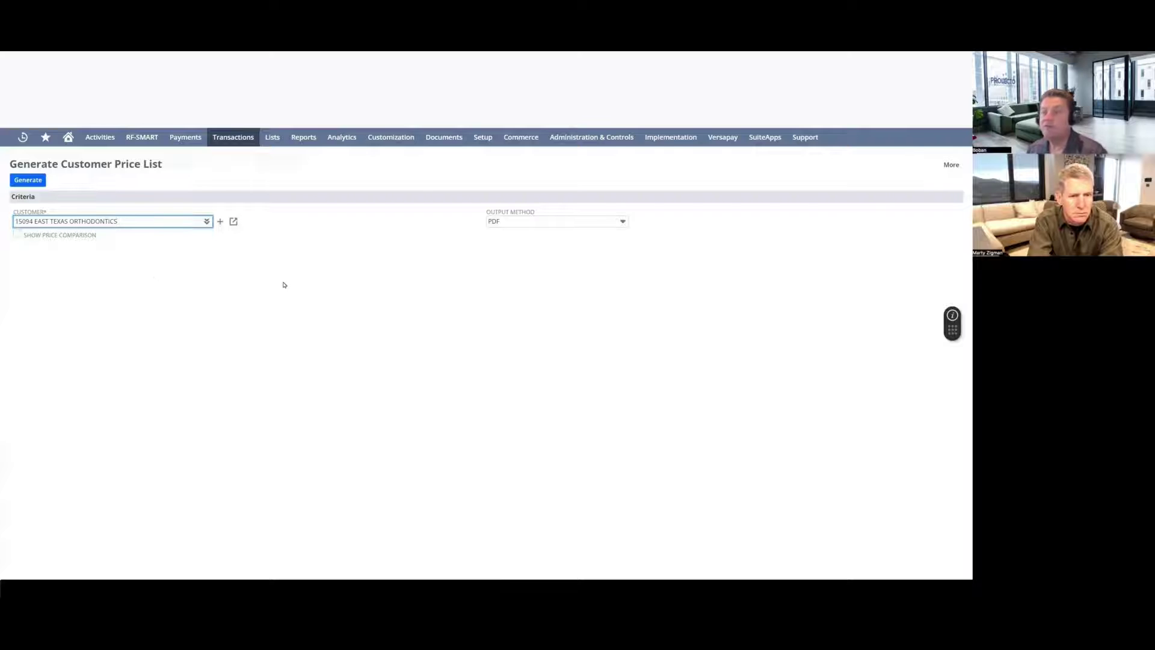
{"action": "left_click", "coordinate": [524, 227]}
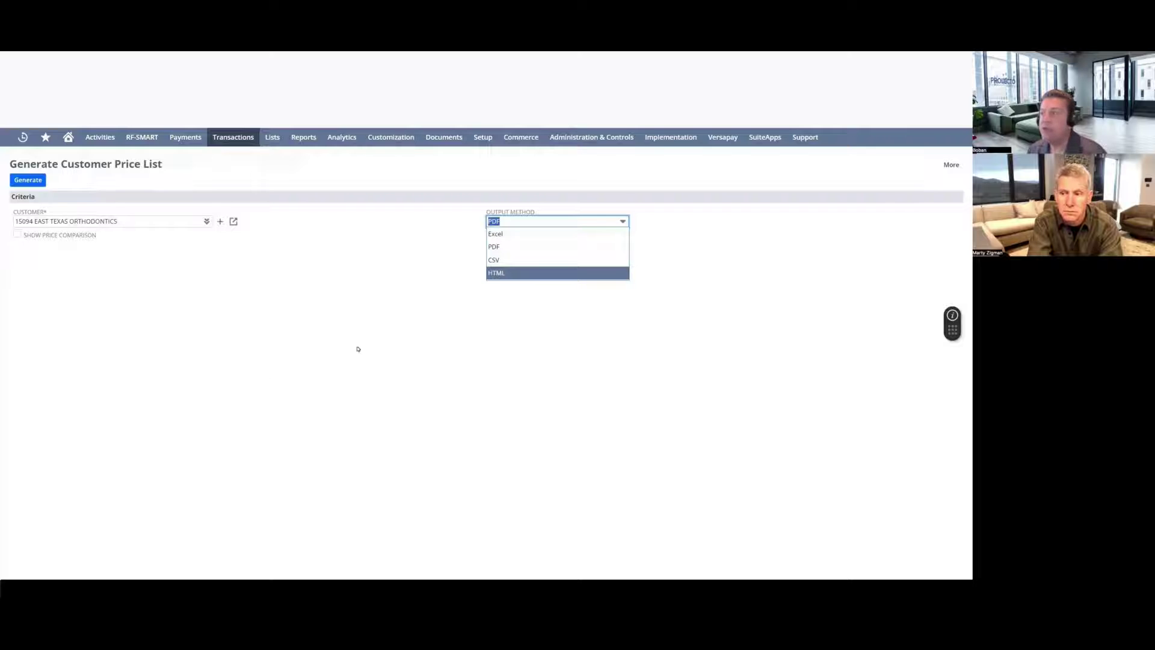
{"action": "left_click", "coordinate": [477, 261]}
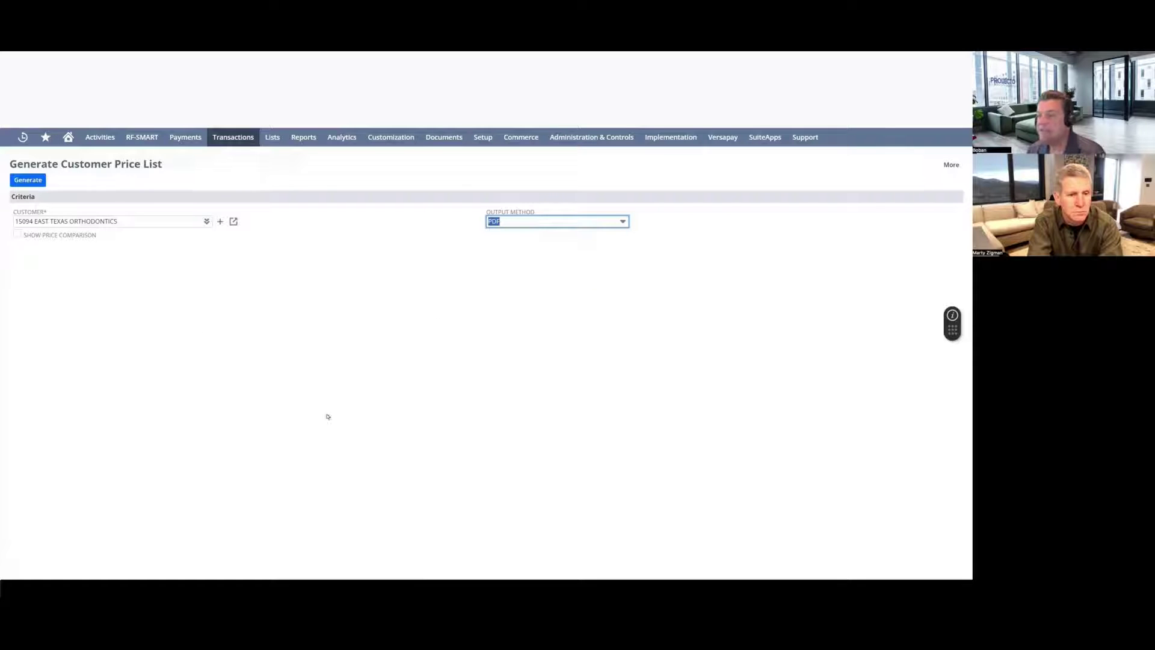
{"action": "left_click", "coordinate": [26, 181]}
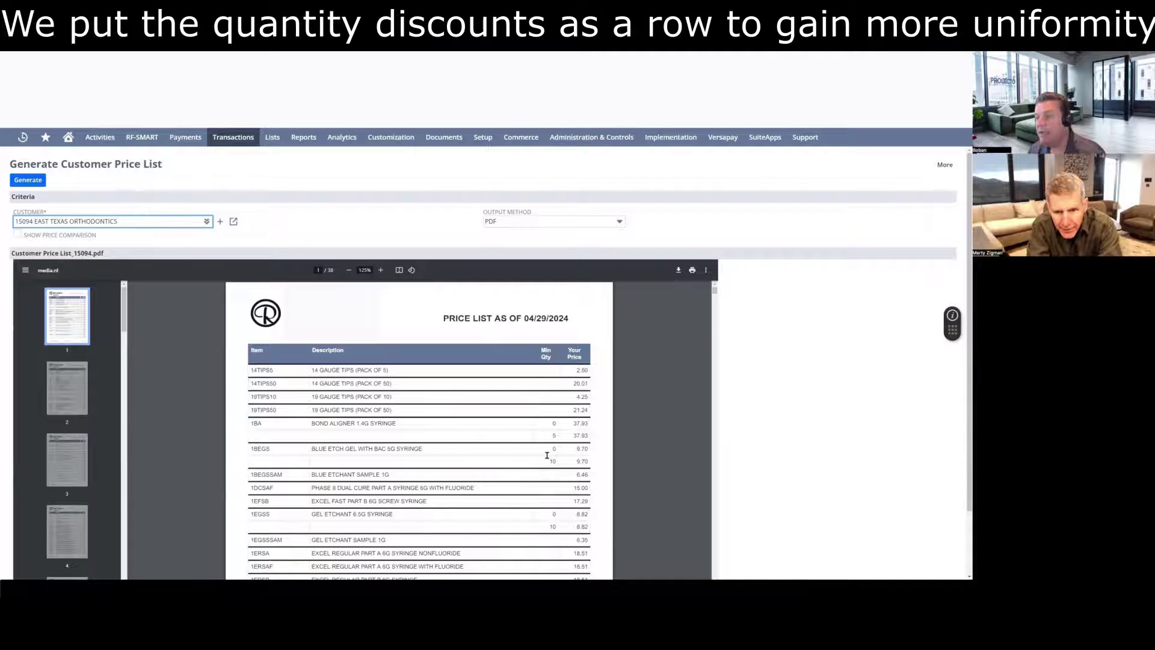
Examine the items, minimum quantities and customer prices on the first four pages of the PDF price list.
{"action": "scroll", "coordinate": [458, 413], "scroll_direction": "down", "scroll_amount": 2}
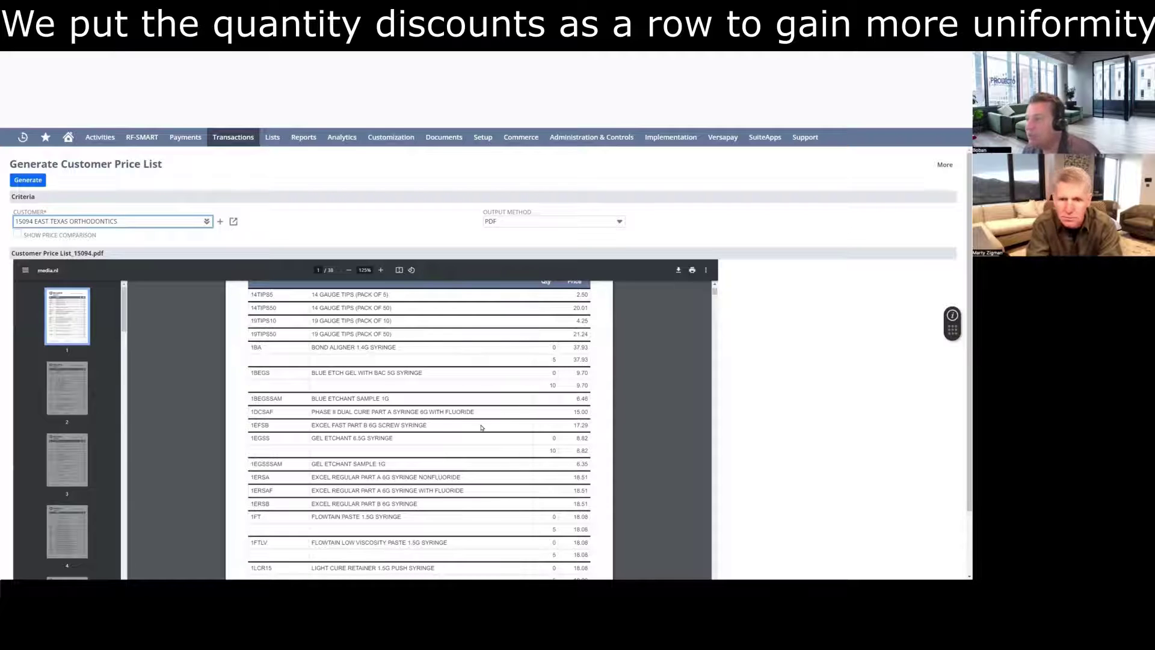
{"action": "scroll", "coordinate": [481, 428], "scroll_direction": "down", "scroll_amount": 2}
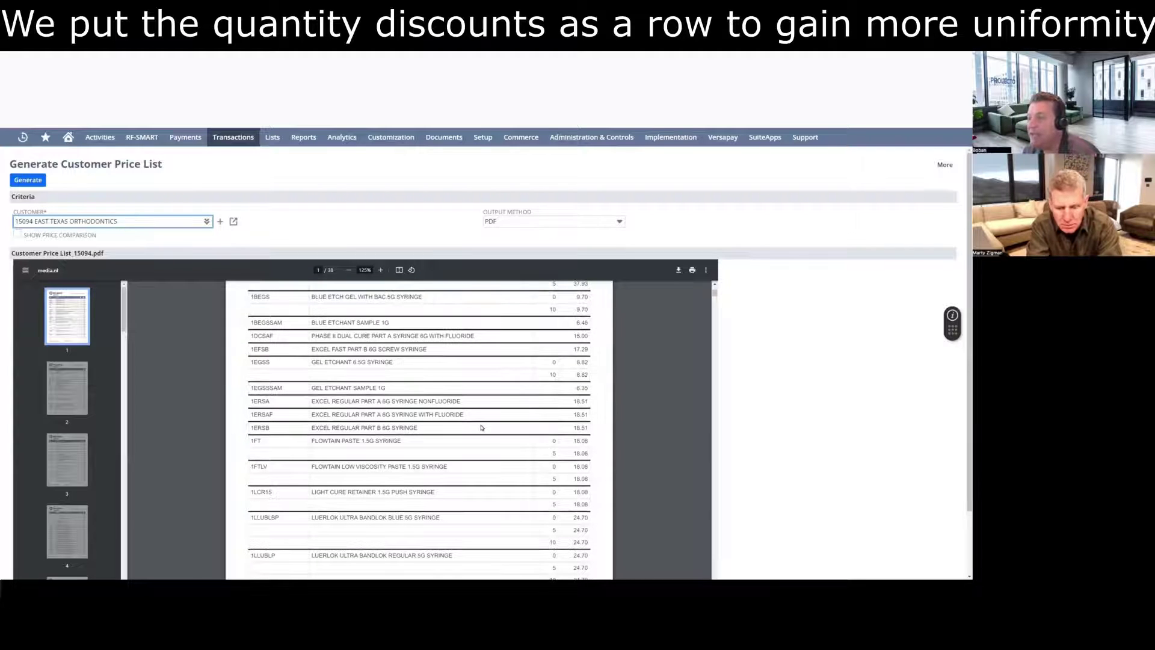
{"action": "scroll", "coordinate": [481, 428], "scroll_direction": "down", "scroll_amount": 1}
{"action": "scroll", "coordinate": [481, 428], "scroll_direction": "down", "scroll_amount": 15}
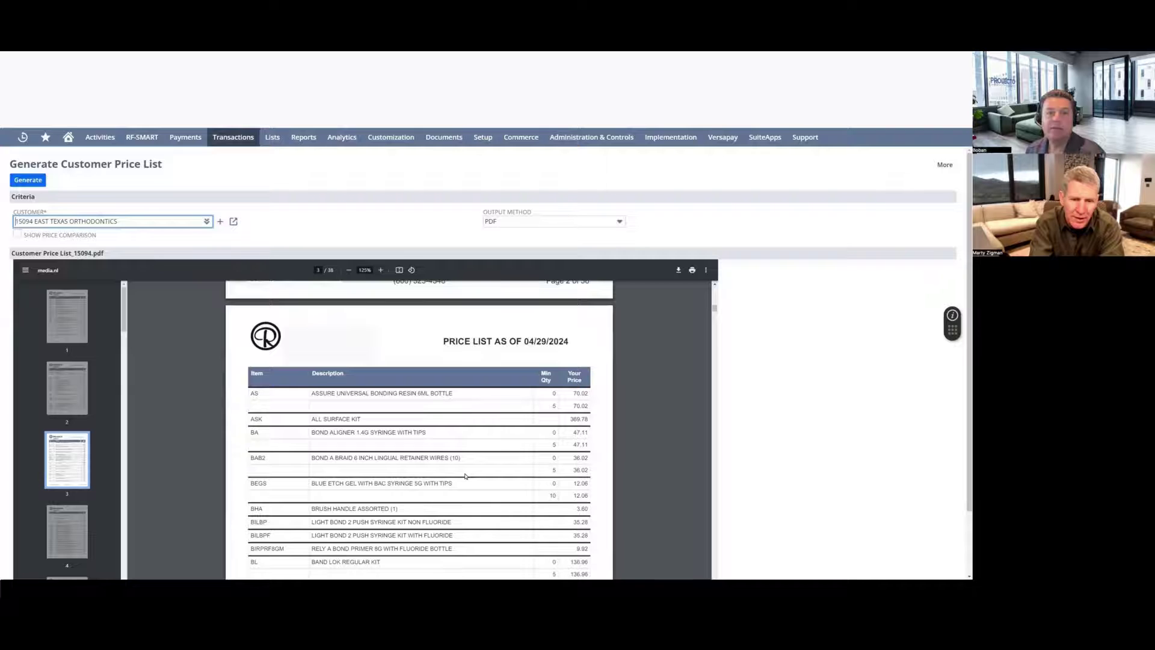
{"action": "scroll", "coordinate": [465, 476], "scroll_direction": "down", "scroll_amount": 3}
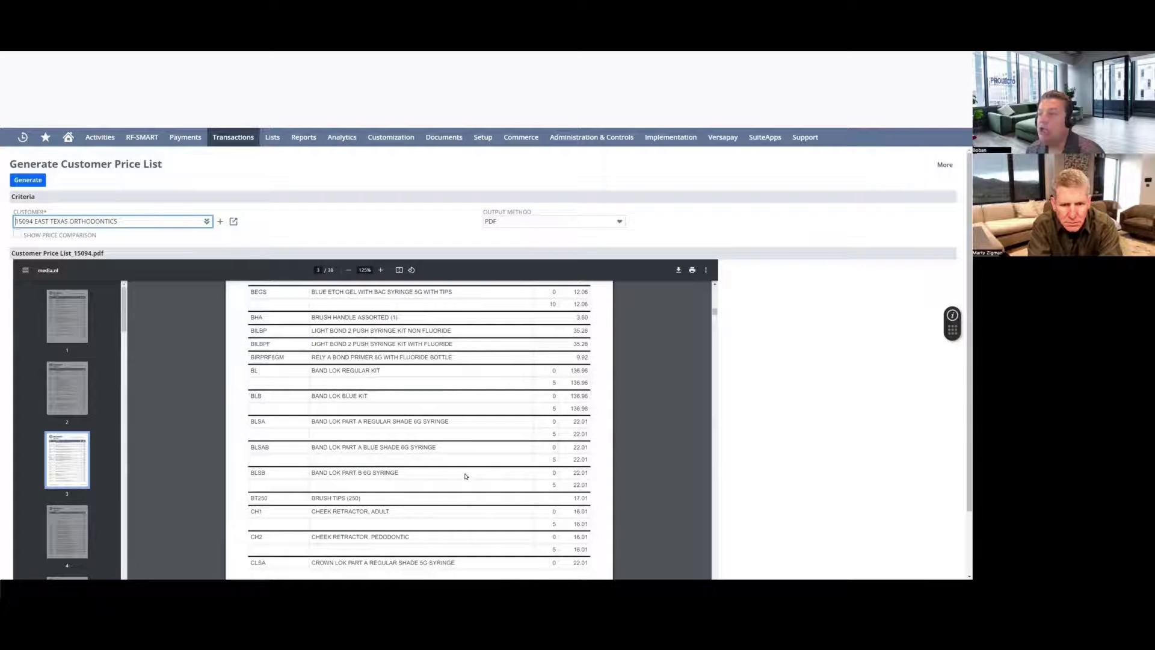
{"action": "scroll", "coordinate": [465, 476], "scroll_direction": "down", "scroll_amount": 5}
{"action": "scroll", "coordinate": [378, 475], "scroll_direction": "down", "scroll_amount": 1}
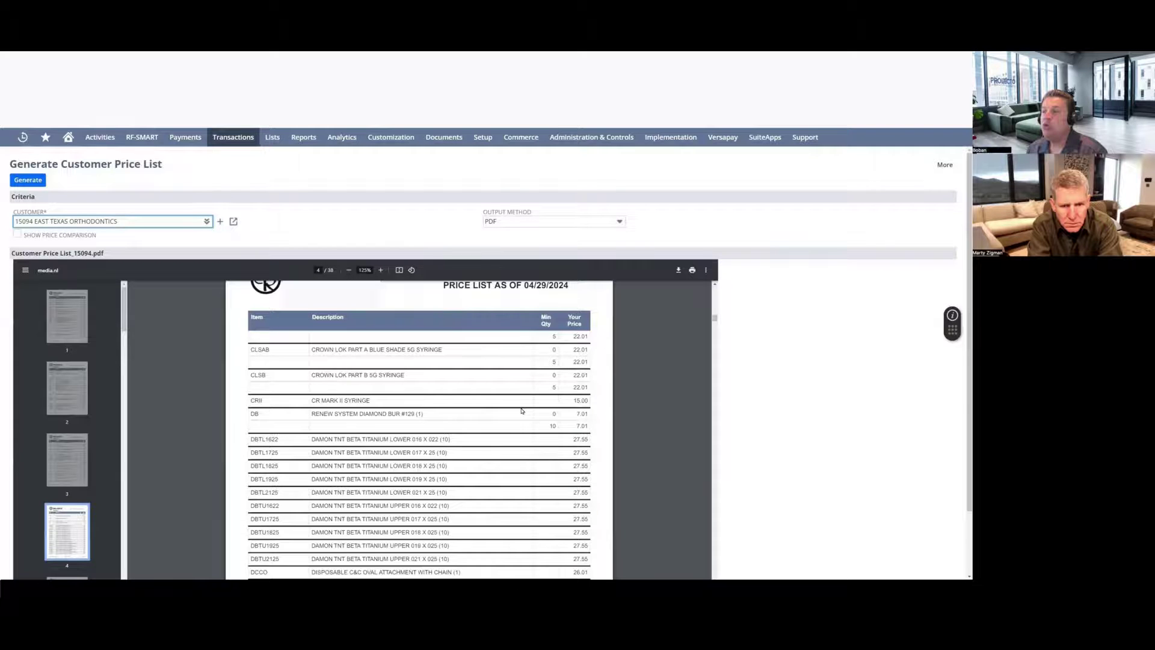
{"action": "scroll", "coordinate": [522, 411], "scroll_direction": "down", "scroll_amount": 1}
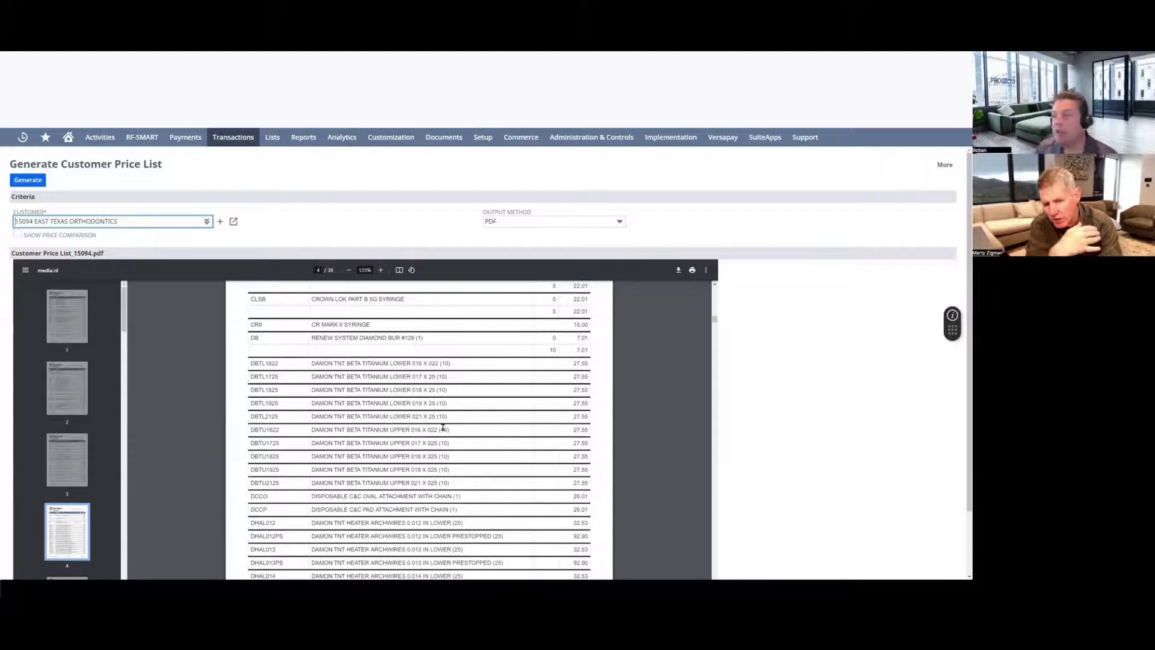
{"action": "scroll", "coordinate": [443, 427], "scroll_direction": "down", "scroll_amount": 1}
{"action": "scroll", "coordinate": [443, 427], "scroll_direction": "down", "scroll_amount": 2}
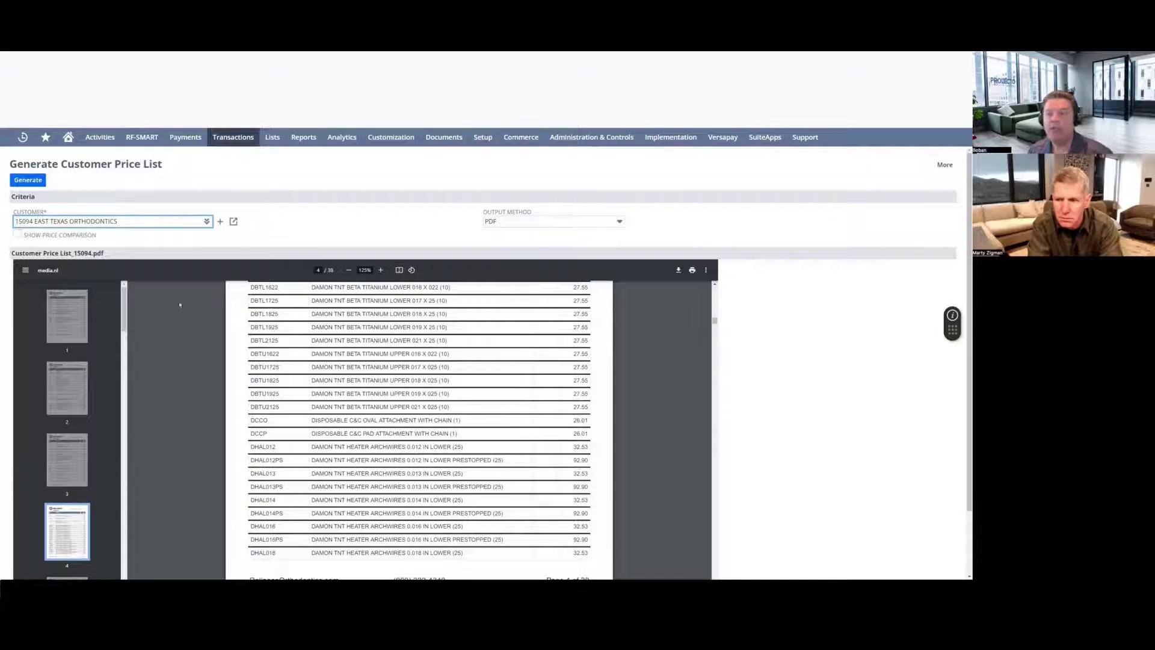
Regenerate the PDF price list with the price comparison shown, and compare retail and customer prices on its first page.
{"action": "left_click", "coordinate": [18, 233]}
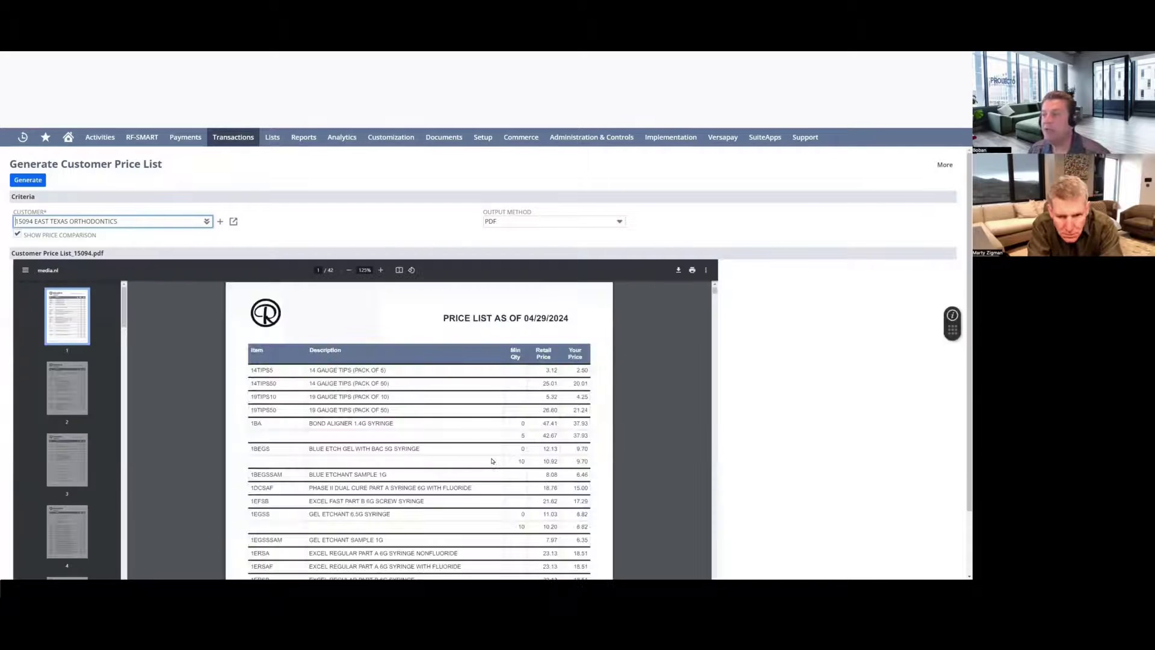
{"action": "scroll", "coordinate": [530, 387], "scroll_direction": "down", "scroll_amount": 1}
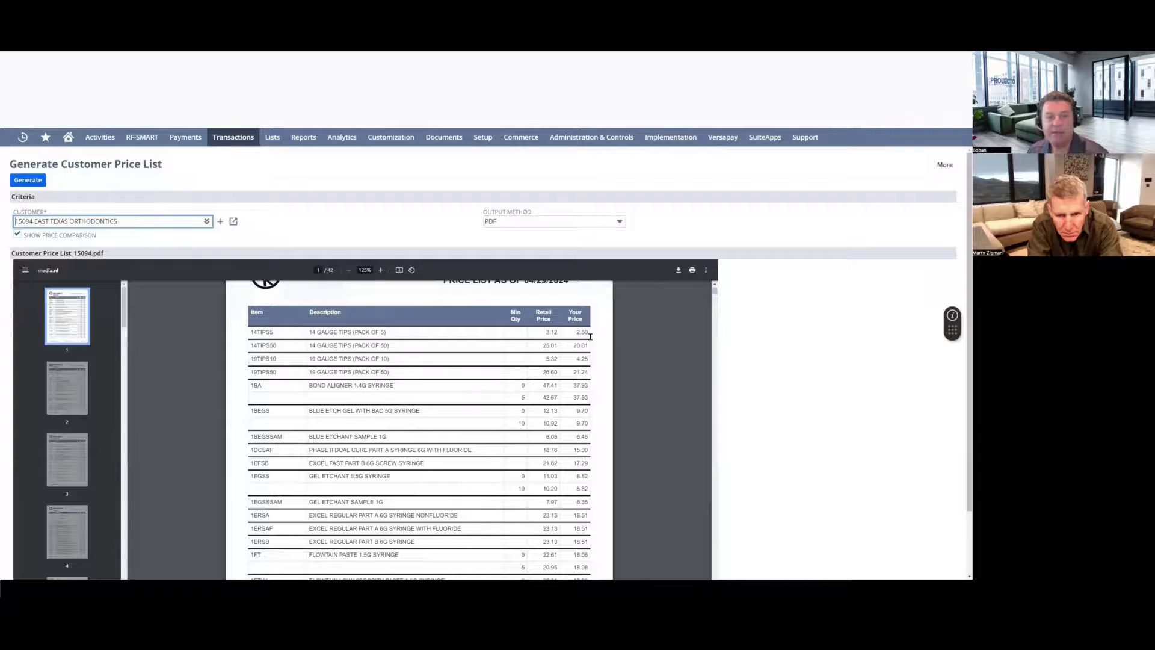
{"action": "scroll", "coordinate": [541, 461], "scroll_direction": "down", "scroll_amount": 1}
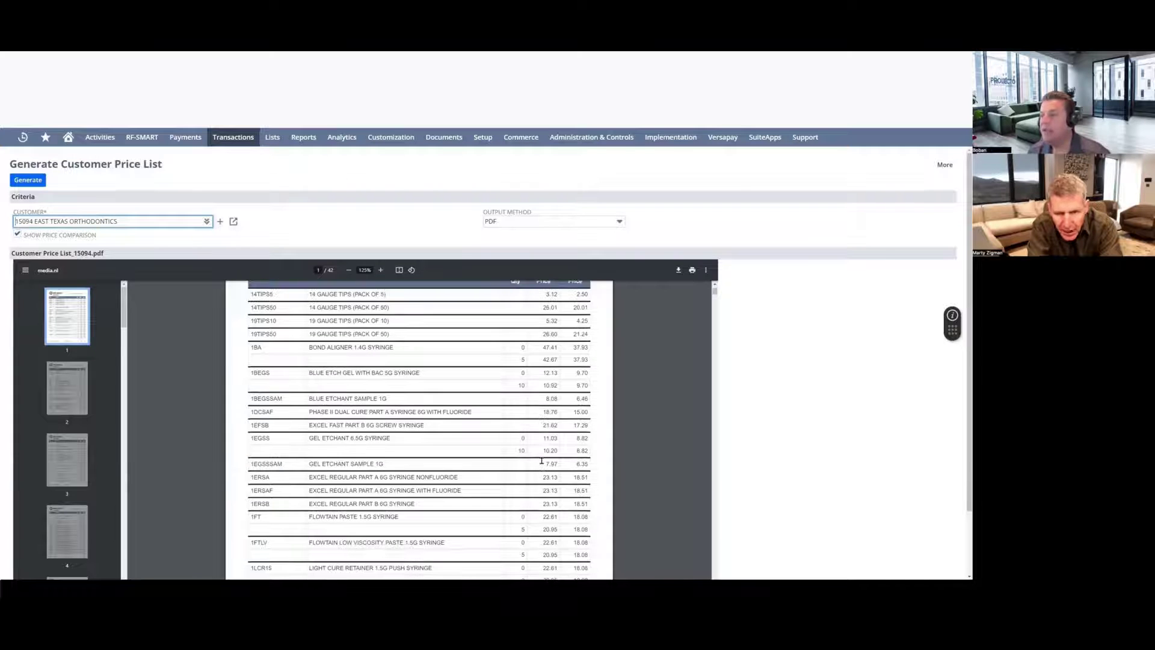
{"action": "scroll", "coordinate": [541, 460], "scroll_direction": "down", "scroll_amount": 2}
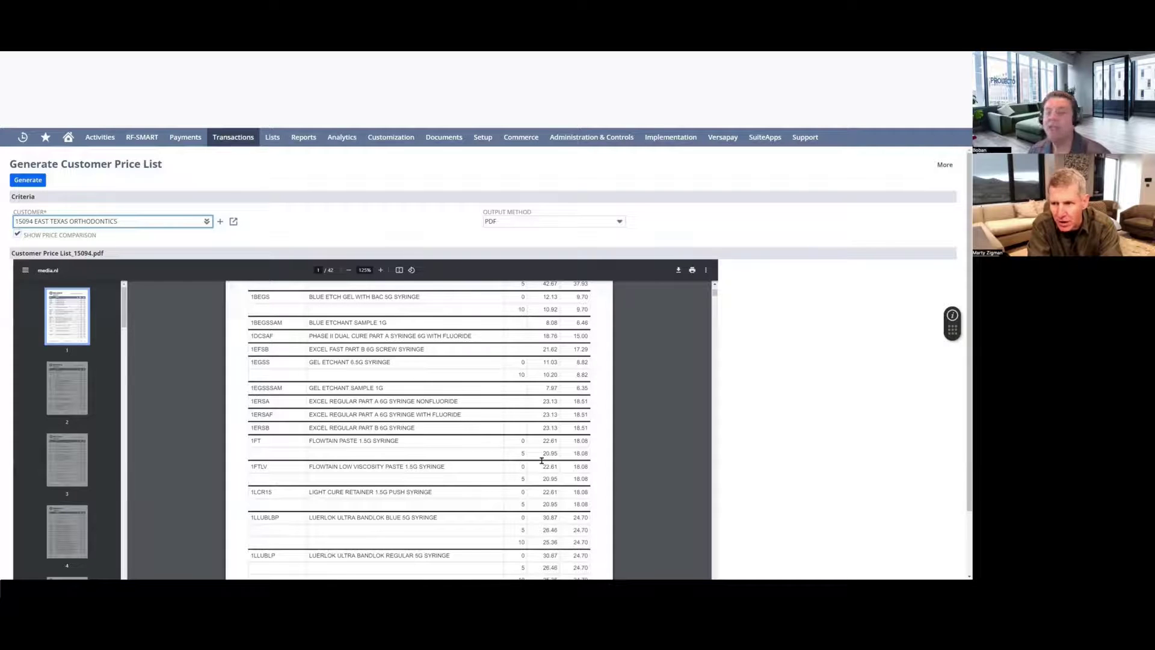
{"action": "scroll", "coordinate": [542, 461], "scroll_direction": "up", "scroll_amount": 2}
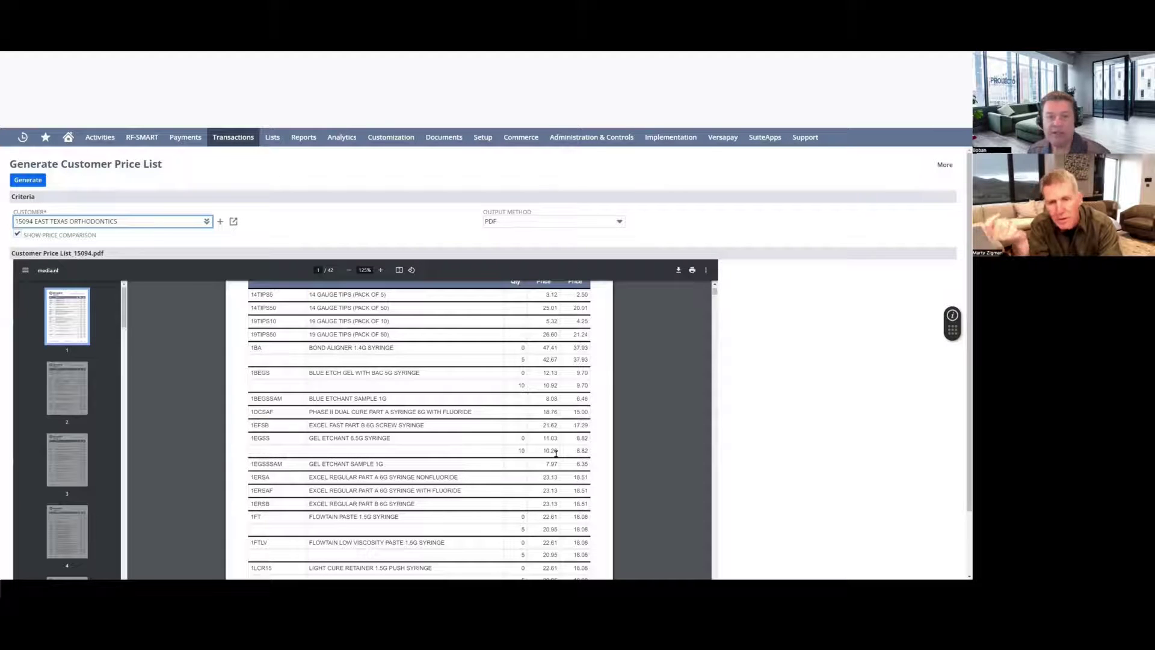
{"action": "scroll", "coordinate": [587, 448], "scroll_direction": "up", "scroll_amount": 1}
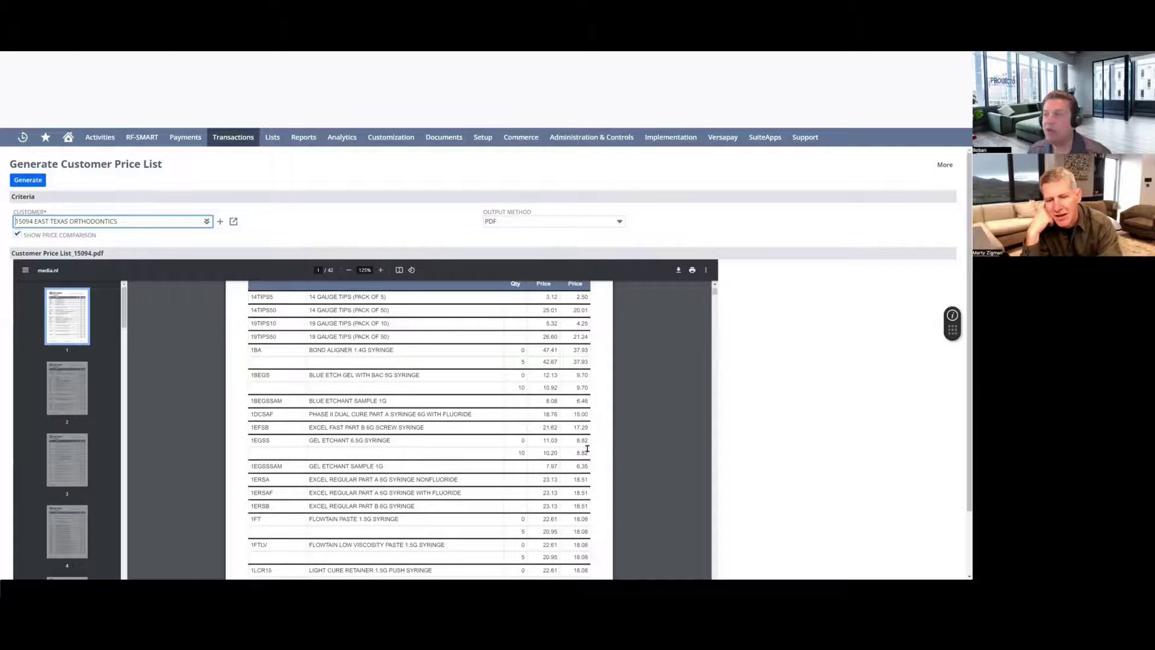
{"action": "scroll", "coordinate": [587, 448], "scroll_direction": "up", "scroll_amount": 1}
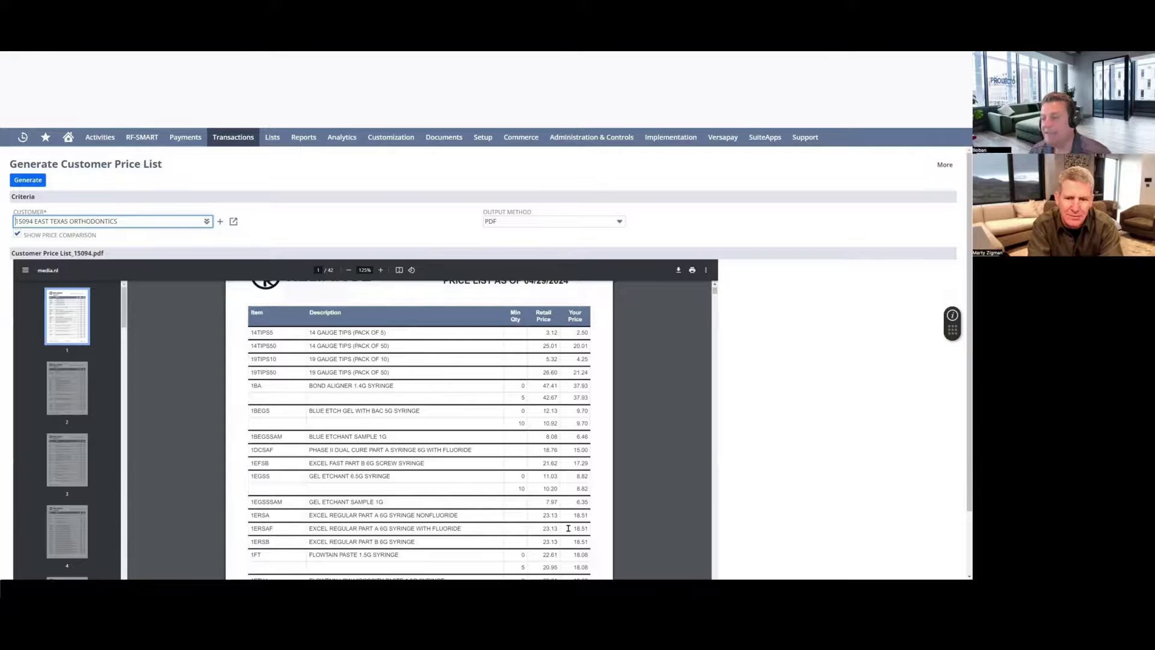
{"action": "scroll", "coordinate": [568, 528], "scroll_direction": "down", "scroll_amount": 2}
{"action": "scroll", "coordinate": [568, 528], "scroll_direction": "down", "scroll_amount": 2}
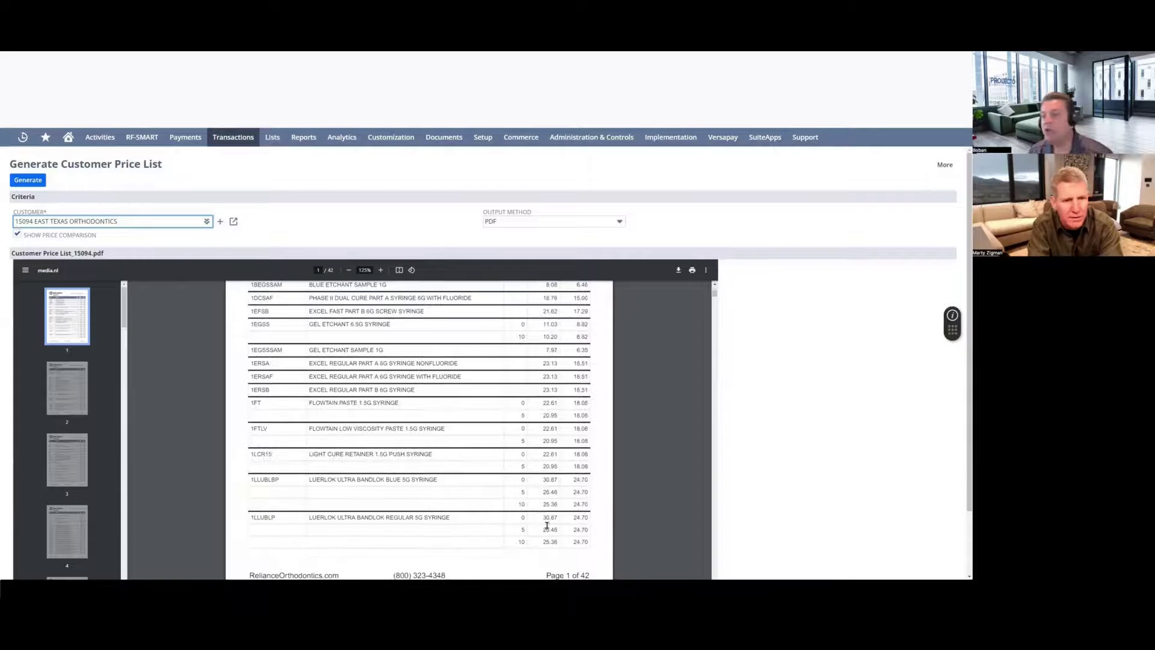
{"action": "scroll", "coordinate": [521, 514], "scroll_direction": "up", "scroll_amount": 3}
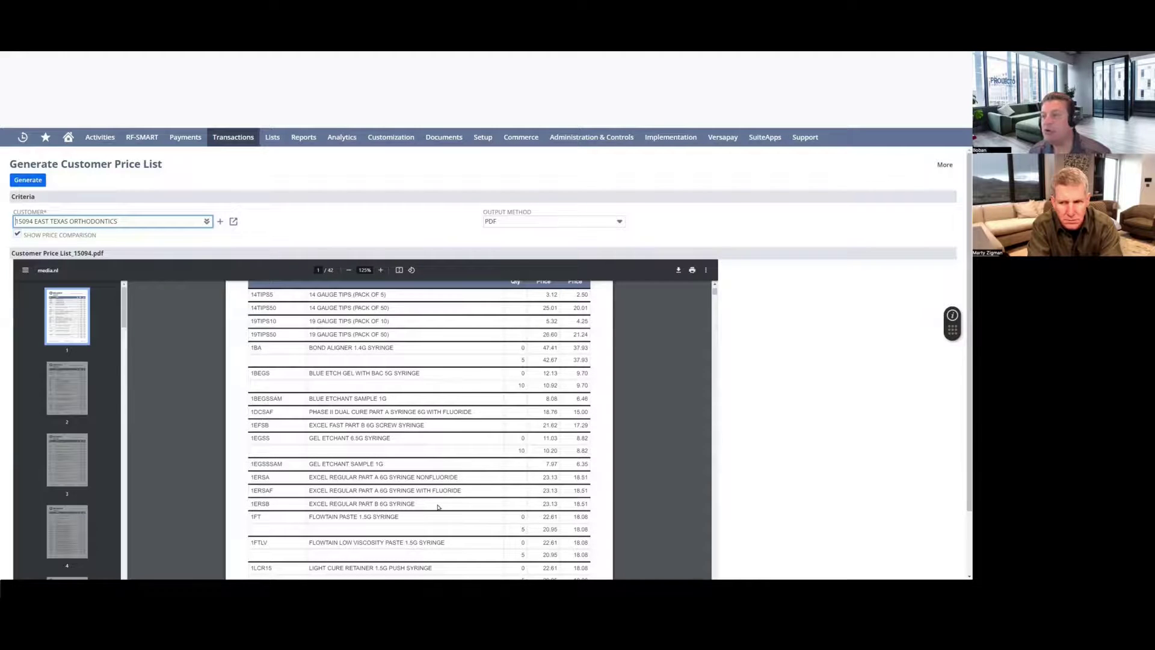
{"action": "scroll", "coordinate": [437, 507], "scroll_direction": "up", "scroll_amount": 2}
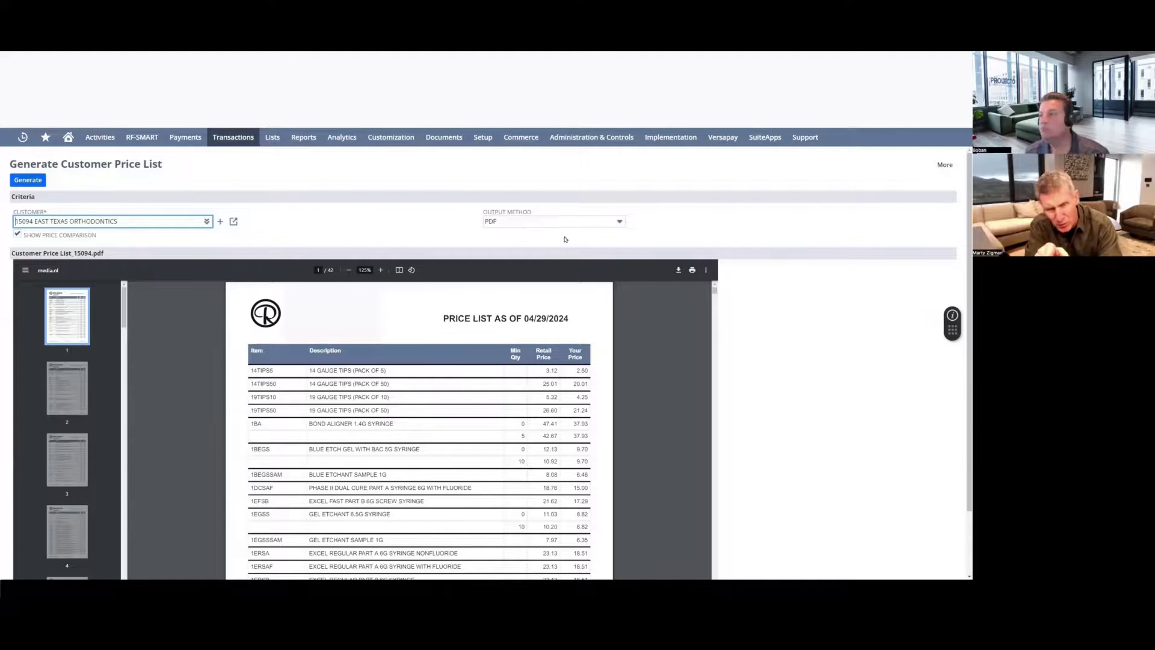
Regenerate the price list with HTML as the output method and look through the results table.
{"action": "left_click", "coordinate": [546, 223]}
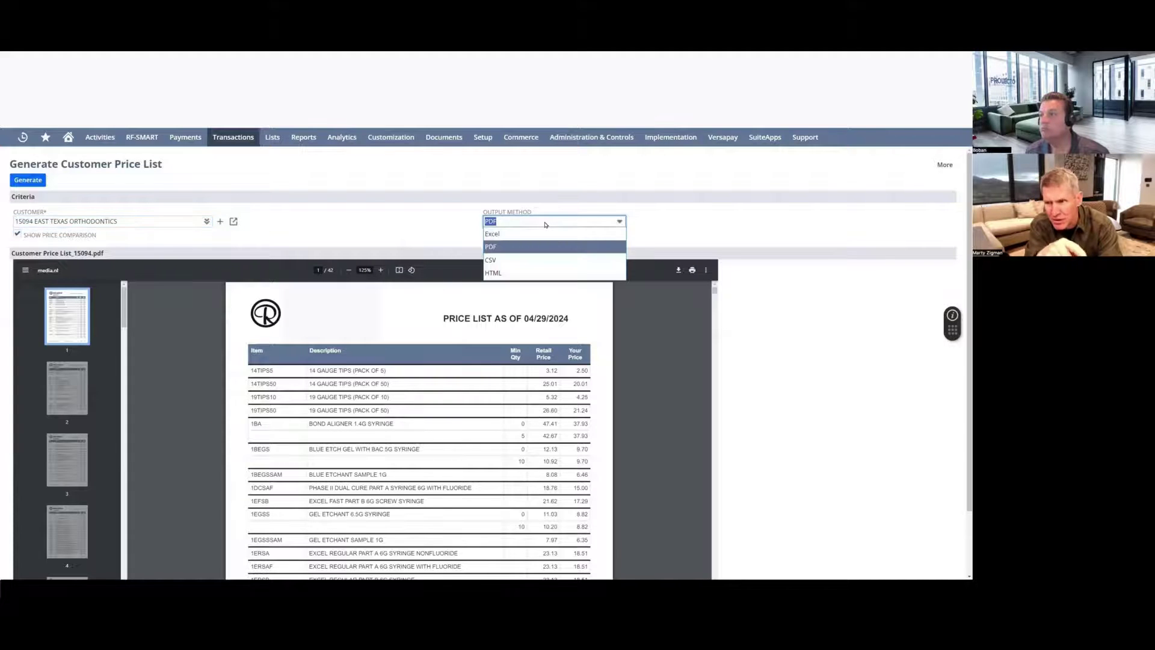
{"action": "left_click", "coordinate": [505, 274]}
{"action": "scroll", "coordinate": [276, 388], "scroll_direction": "down", "scroll_amount": 10}
{"action": "scroll", "coordinate": [276, 388], "scroll_direction": "up", "scroll_amount": 10}
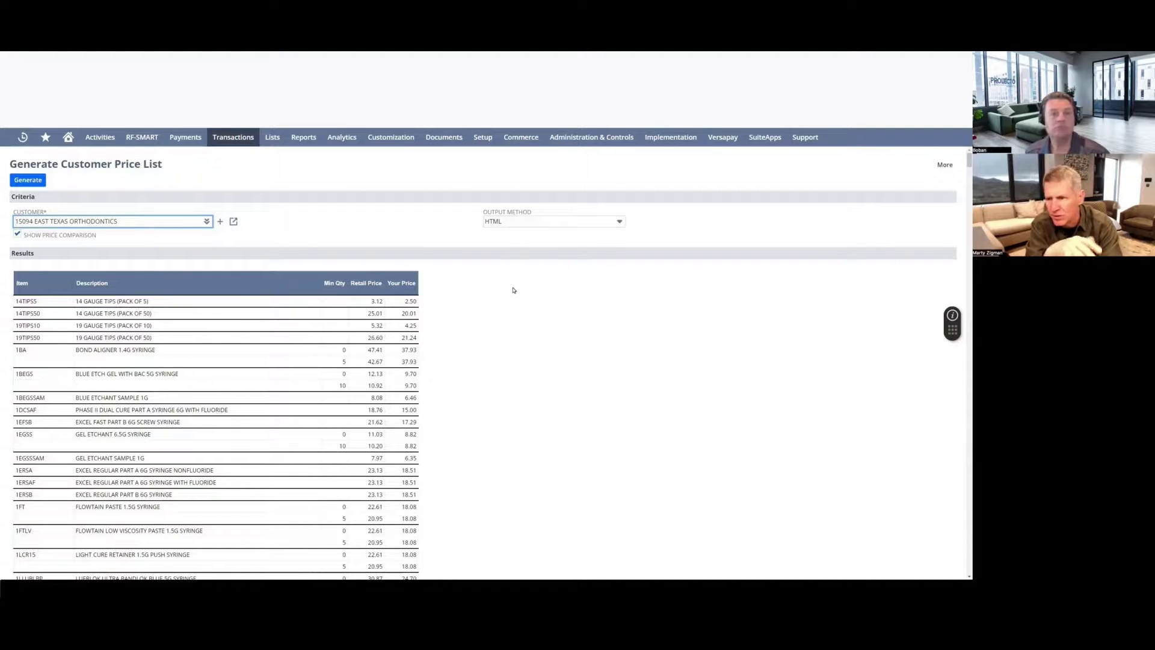
Review the available output methods and examine the quantity breaks, retail prices and customer prices in the HTML results.
{"action": "left_click", "coordinate": [514, 228]}
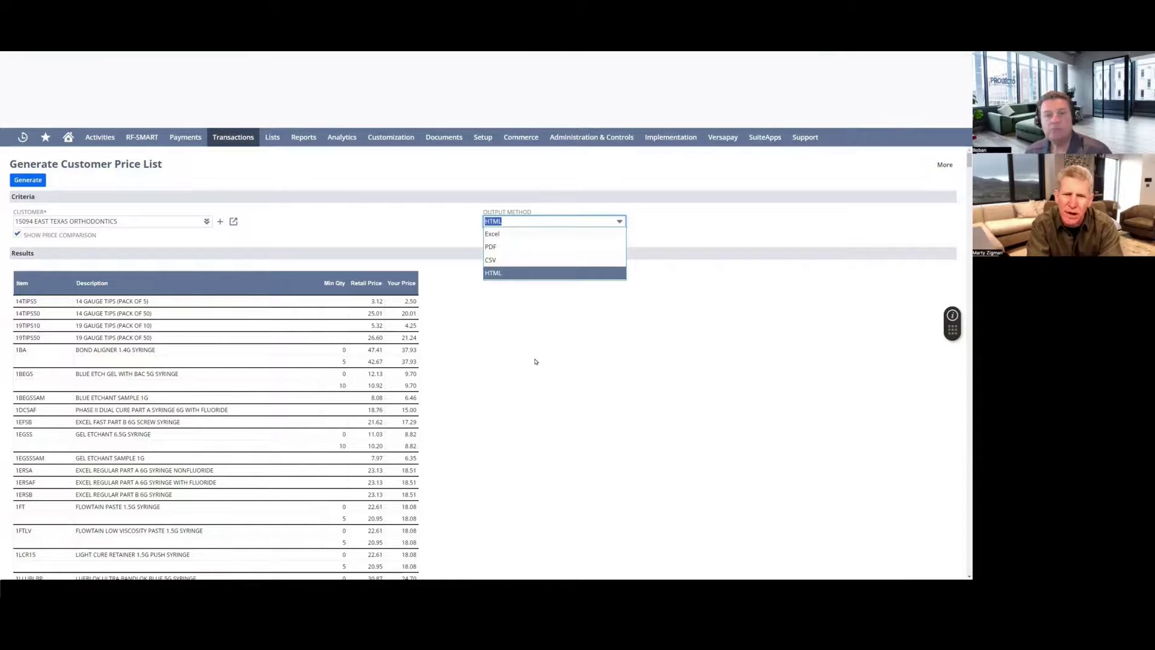
{"action": "left_click", "coordinate": [535, 361]}
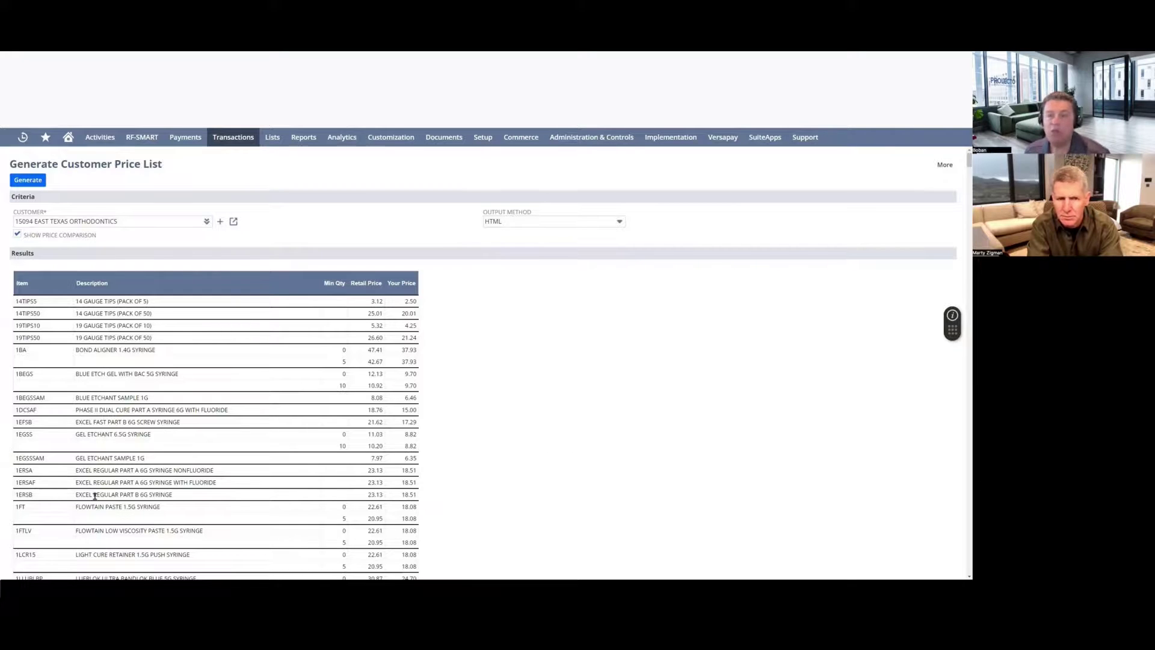
{"action": "scroll", "coordinate": [60, 481], "scroll_direction": "down", "scroll_amount": 1}
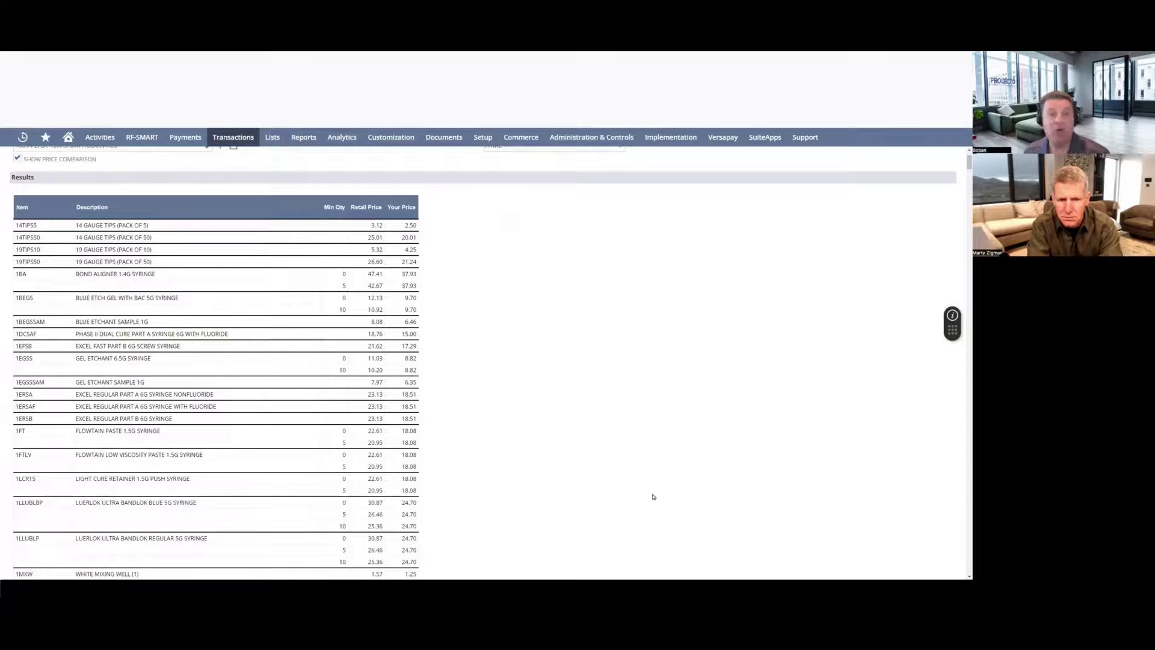
{"action": "scroll", "coordinate": [655, 495], "scroll_direction": "down", "scroll_amount": 2}
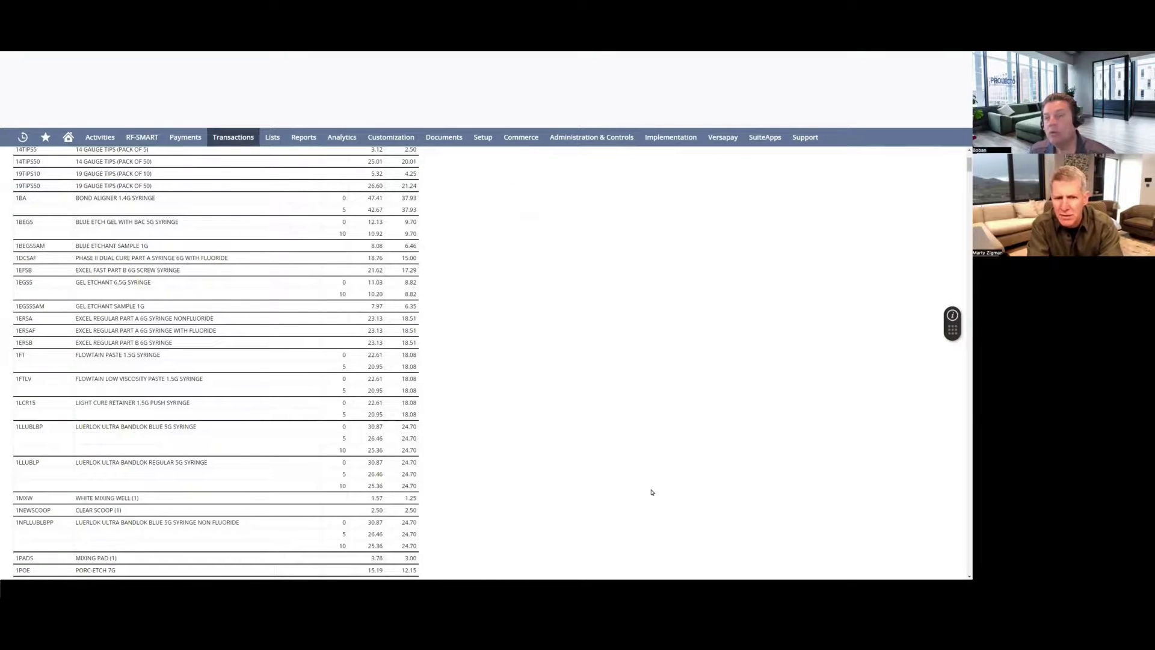
{"action": "scroll", "coordinate": [652, 492], "scroll_direction": "down", "scroll_amount": 1}
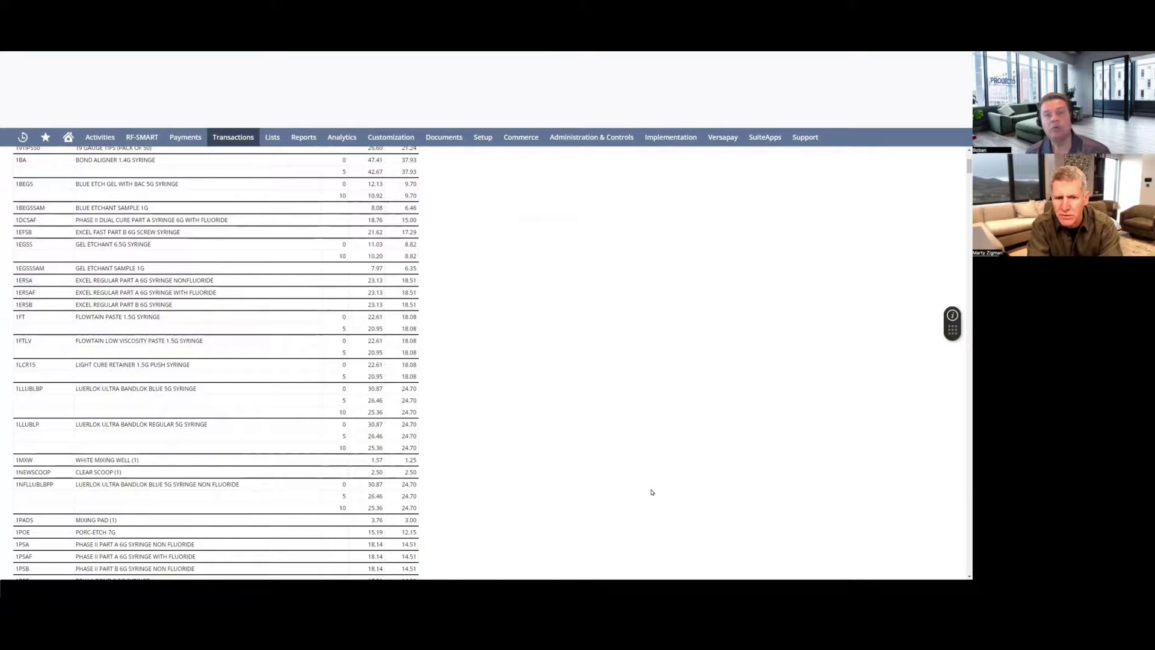
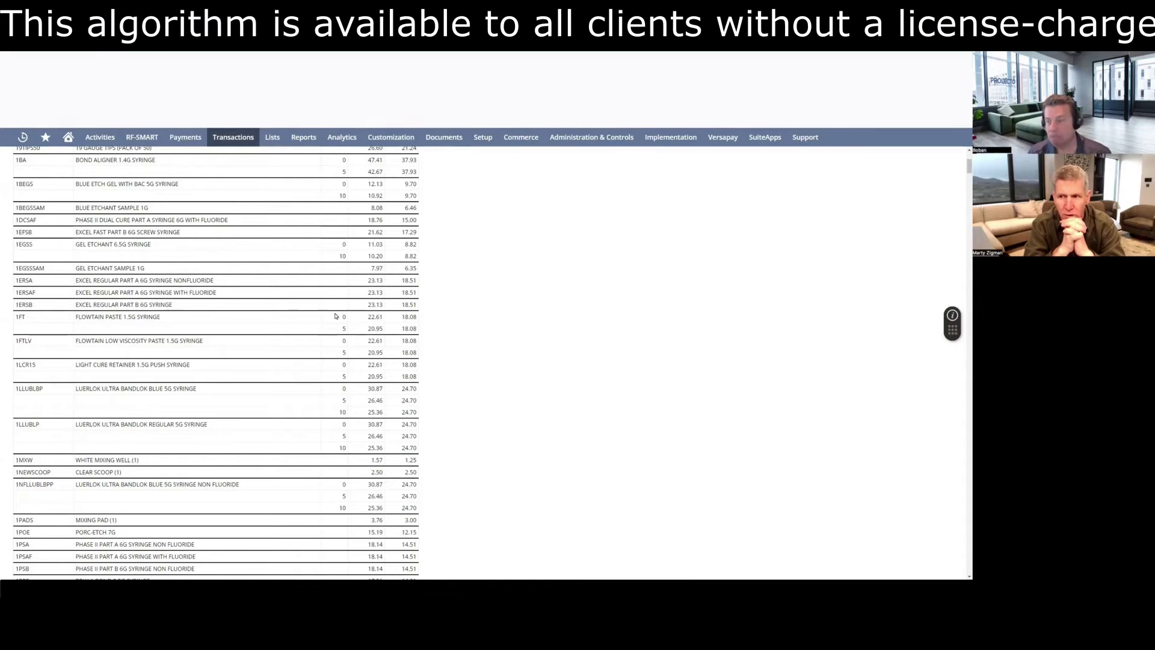
{"action": "scroll", "coordinate": [541, 439], "scroll_direction": "up", "scroll_amount": 3}
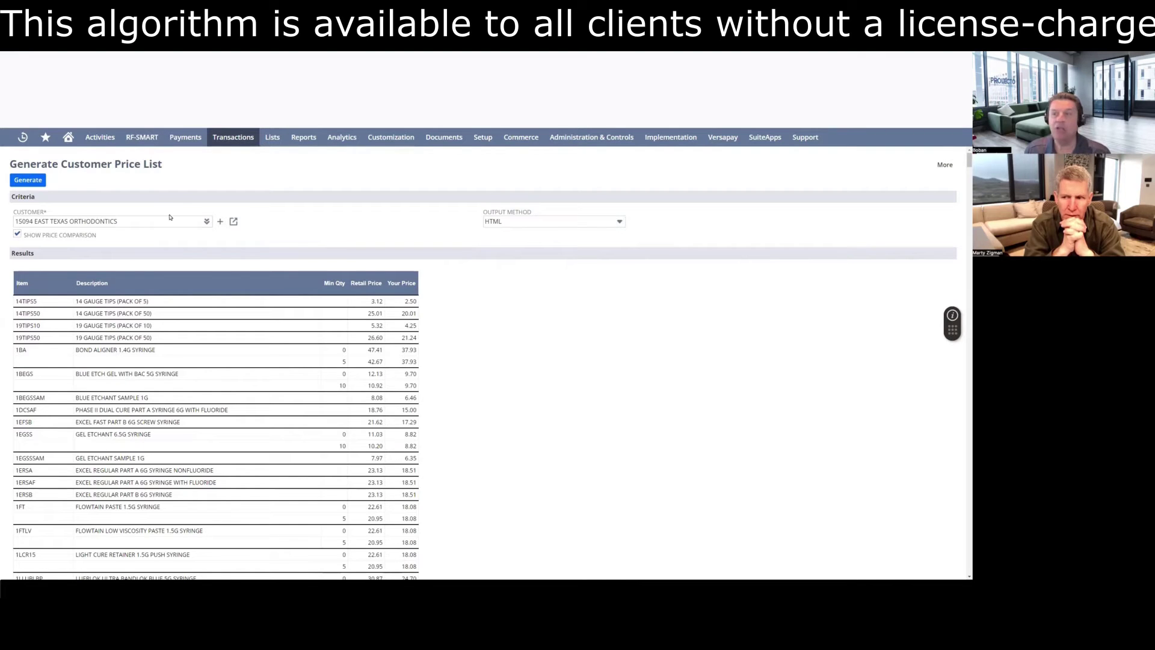
{"action": "scroll", "coordinate": [722, 454], "scroll_direction": "down", "scroll_amount": 1}
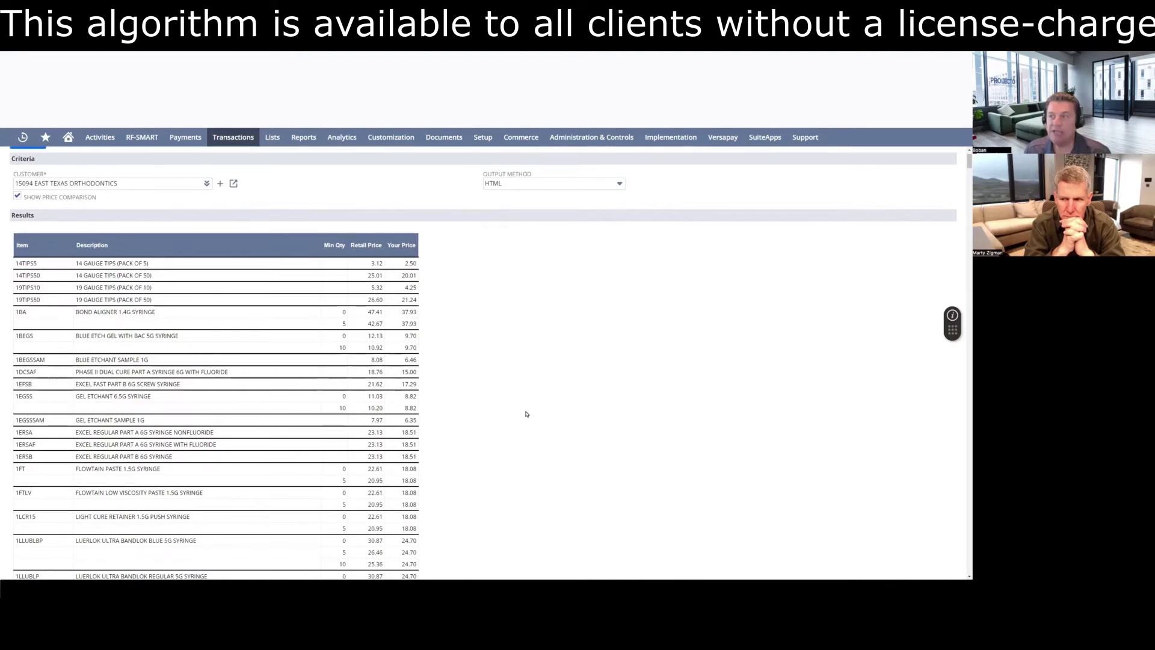